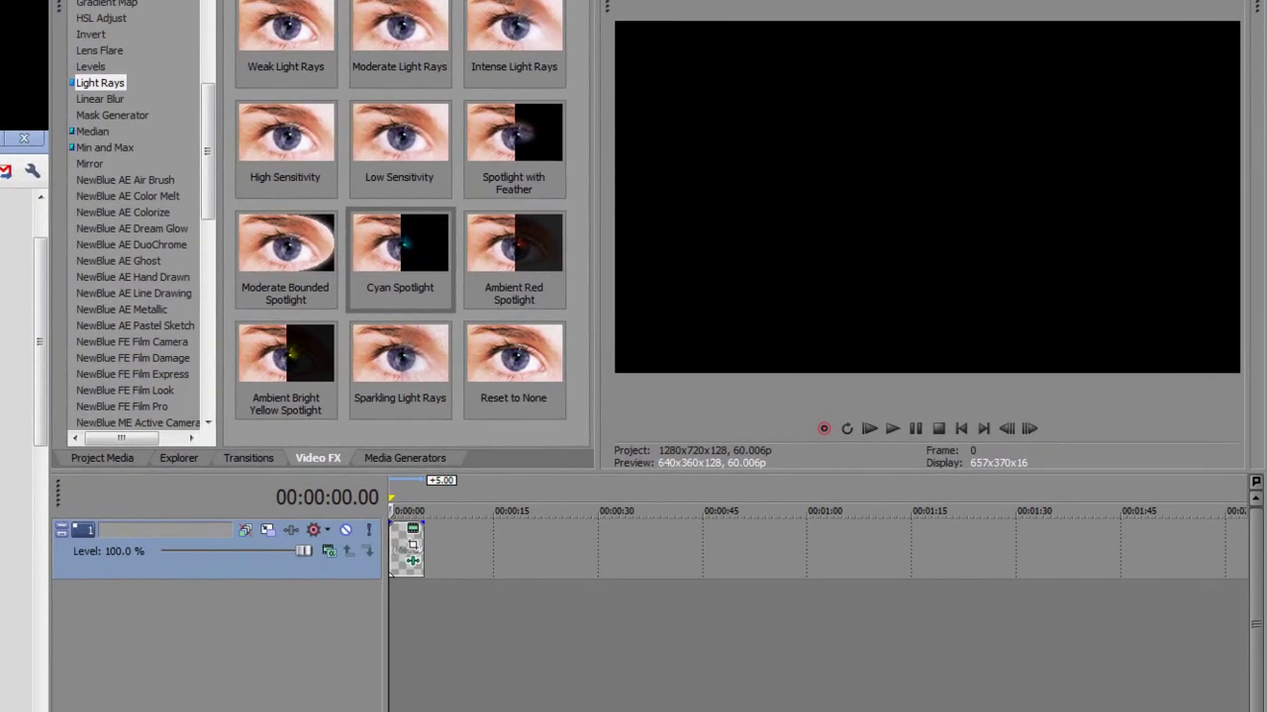
Step: Play the finished light-ray text clip and return the playhead to the start of the timeline
left_click(833, 412)
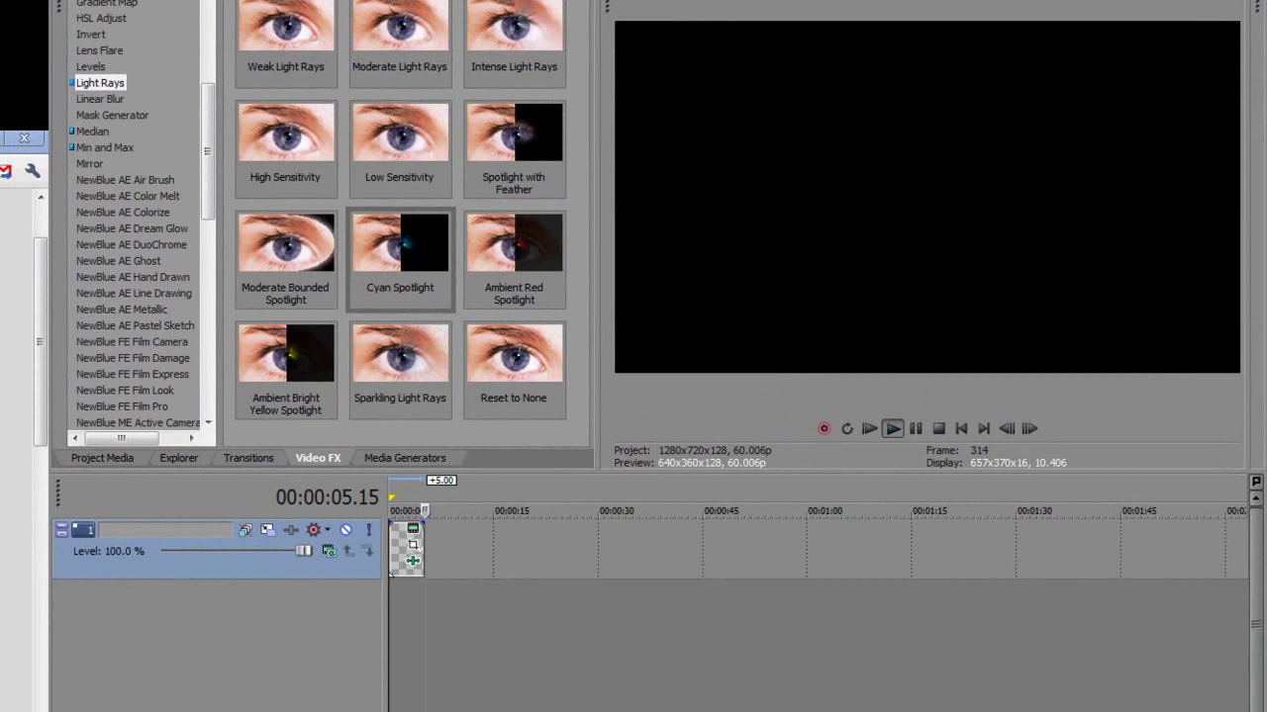
key("Return")
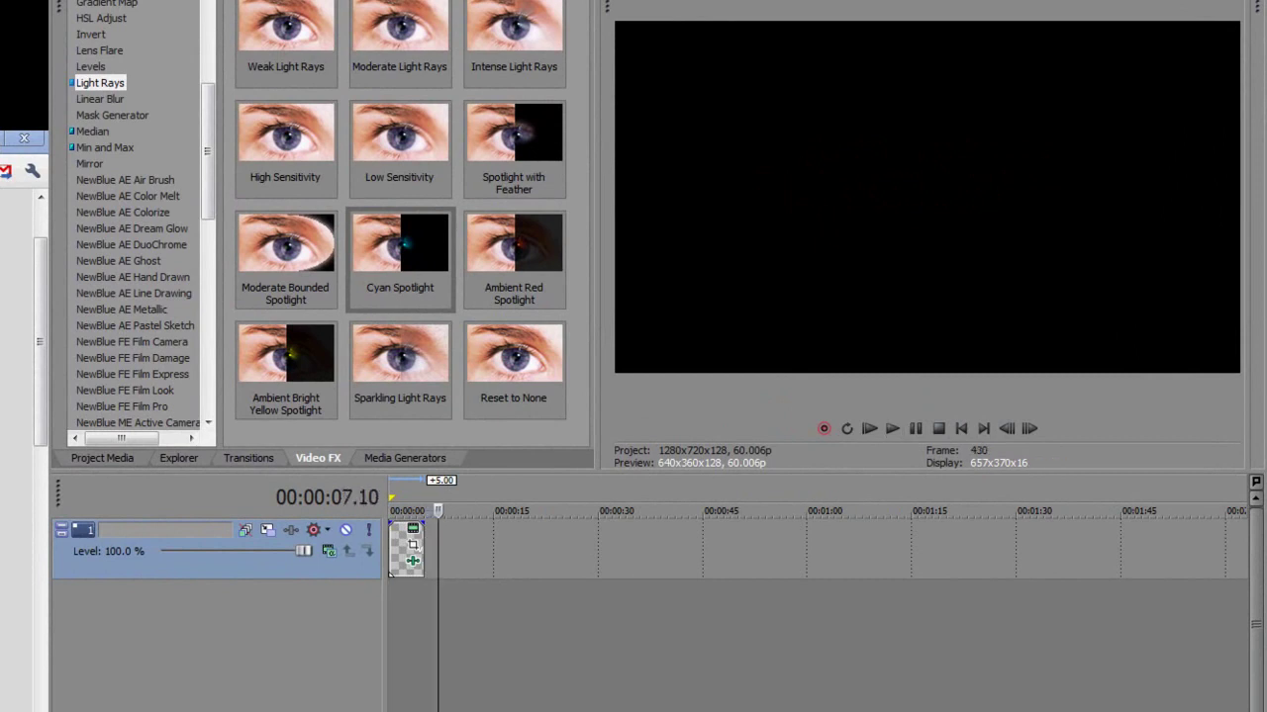
key("Home")
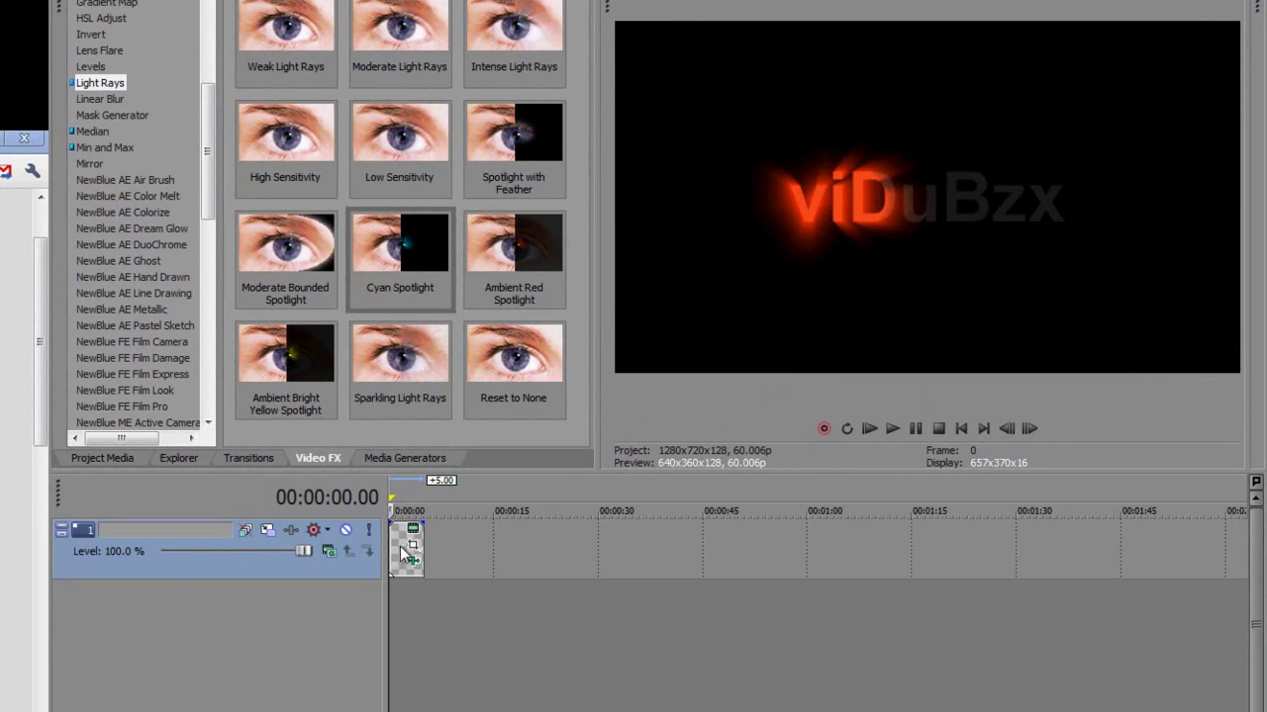
Step: Create a new project without saving the current one, and insert a video track
key("ctrl+n")
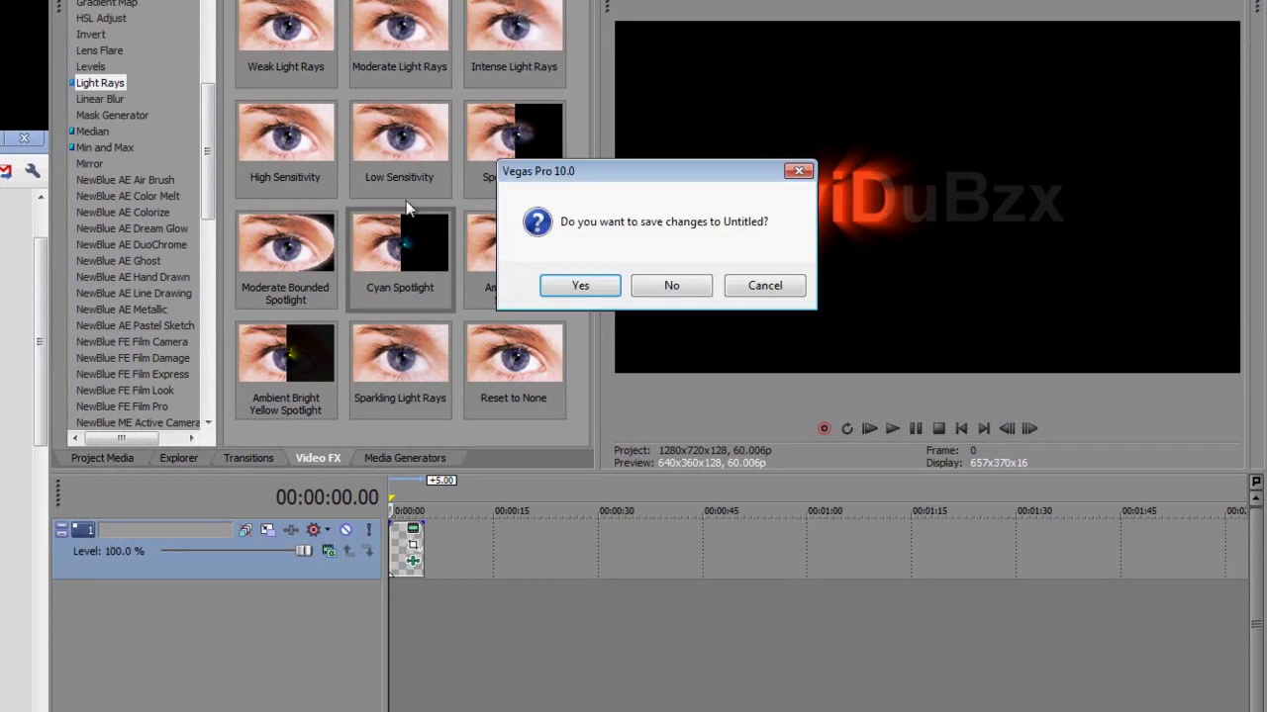
left_click(650, 284)
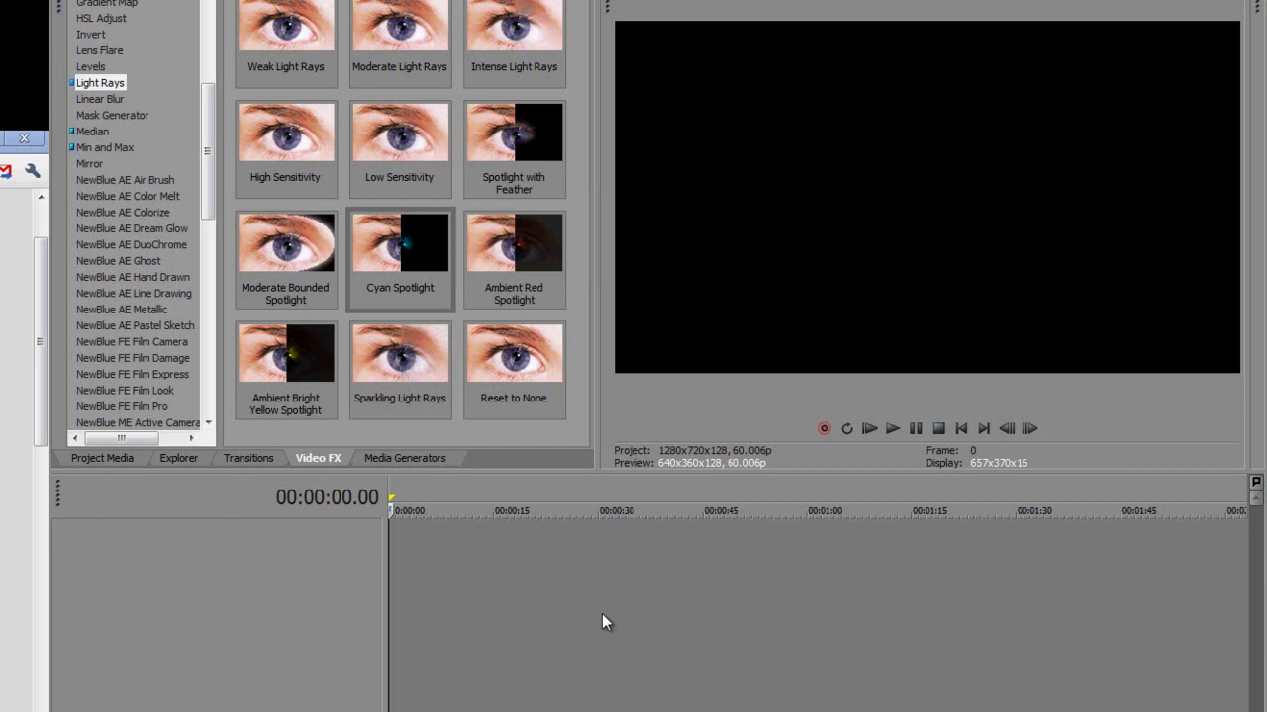
right_click(651, 574)
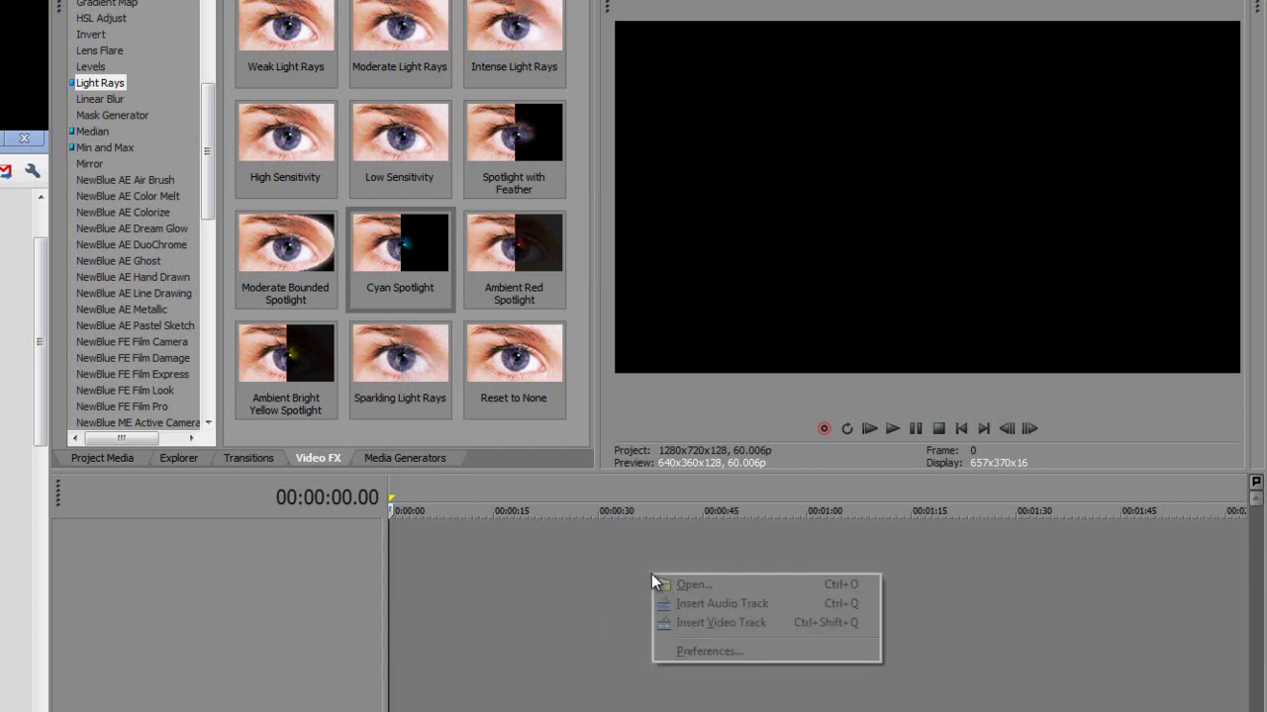
left_click(706, 629)
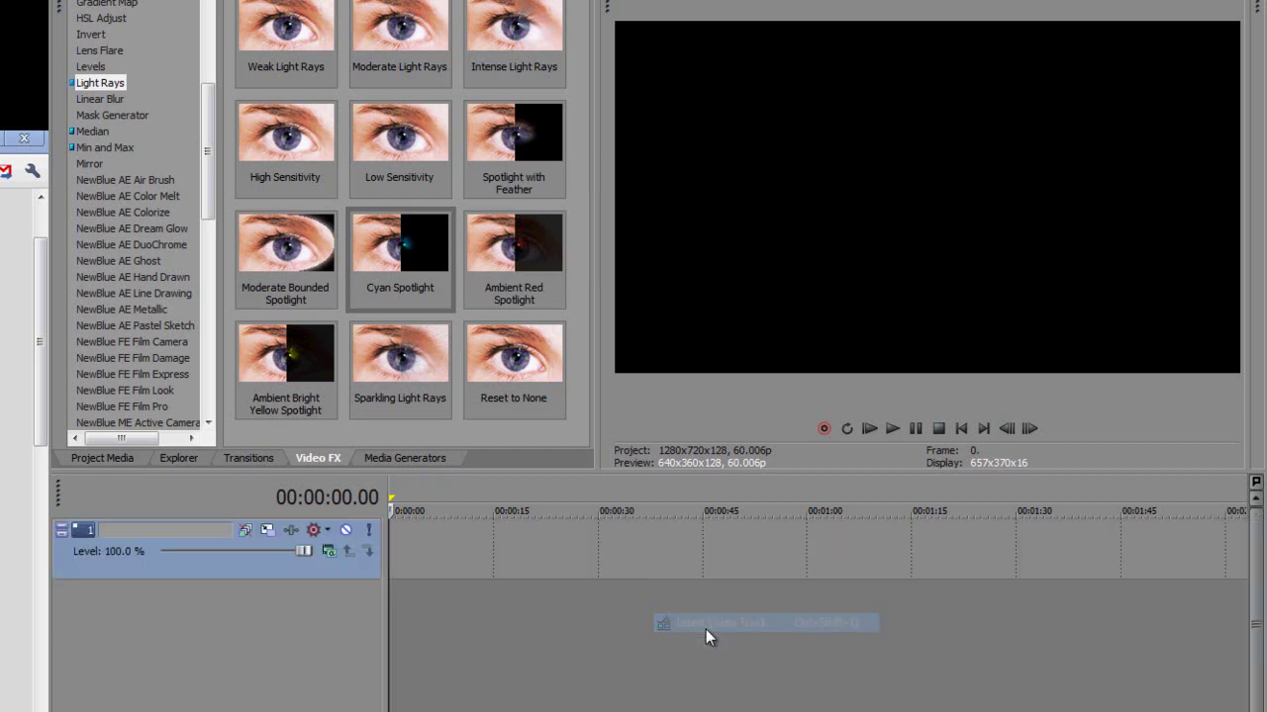
Step: Insert a text media event at the start of the video track
right_click(541, 546)
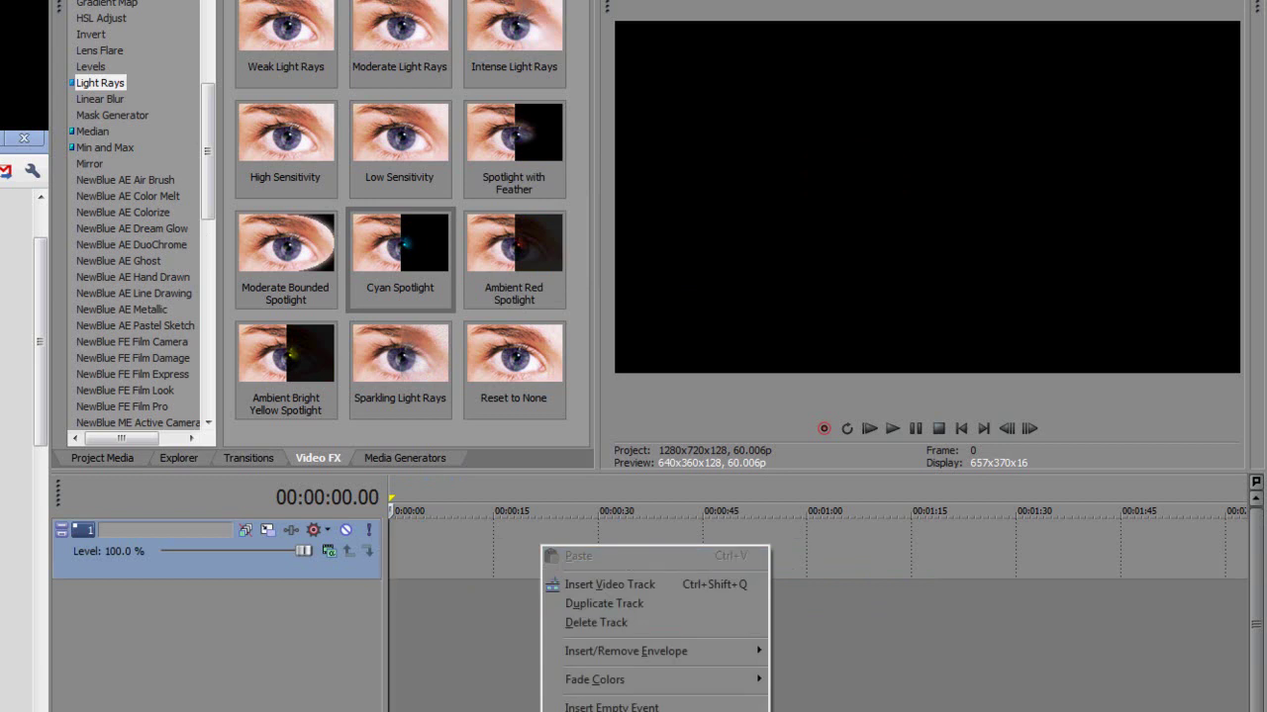
left_click(611, 711)
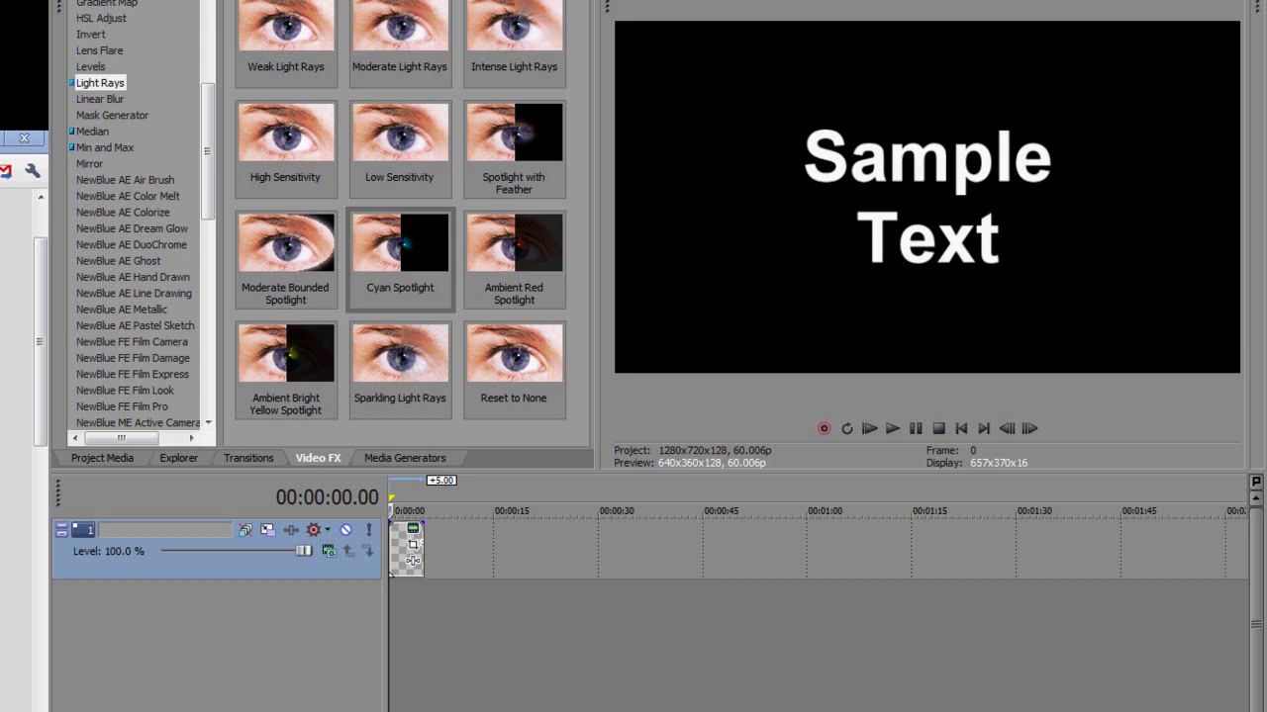
left_click_drag(2, 368, 940, 202)
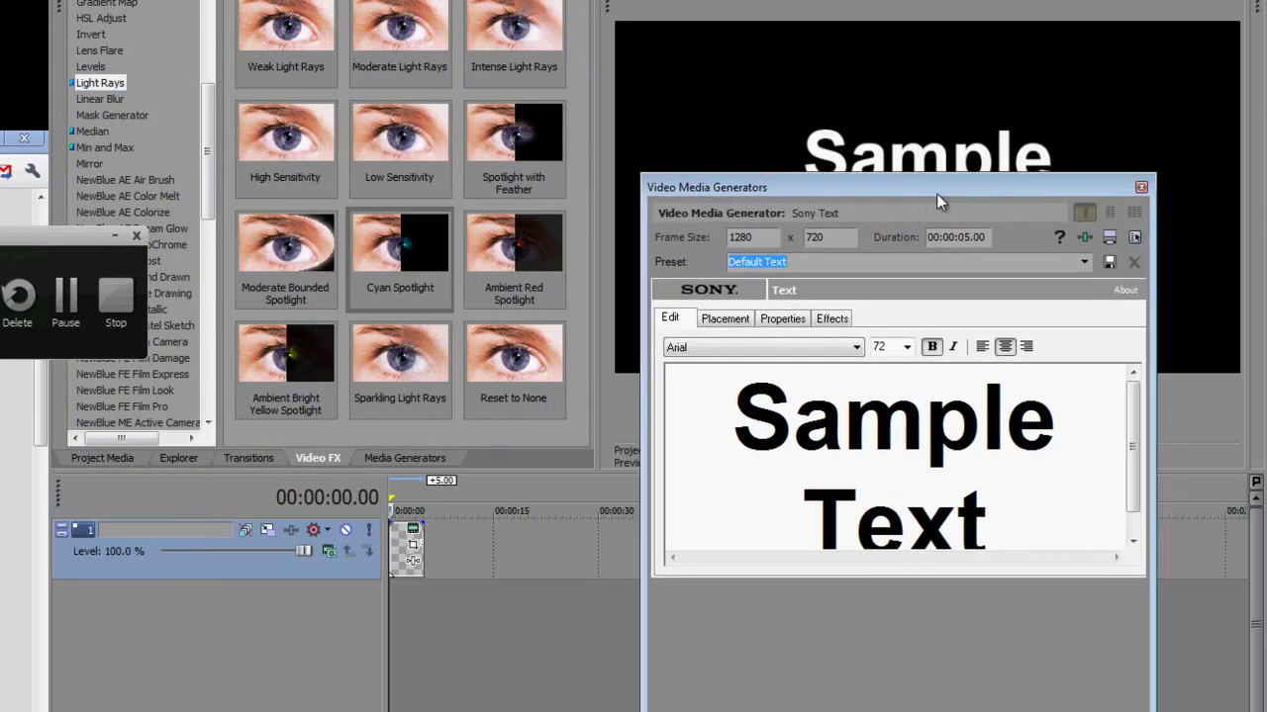
Step: Replace the sample text with "viDuBzx" and close the text generator
left_click_drag(1037, 487, 755, 237)
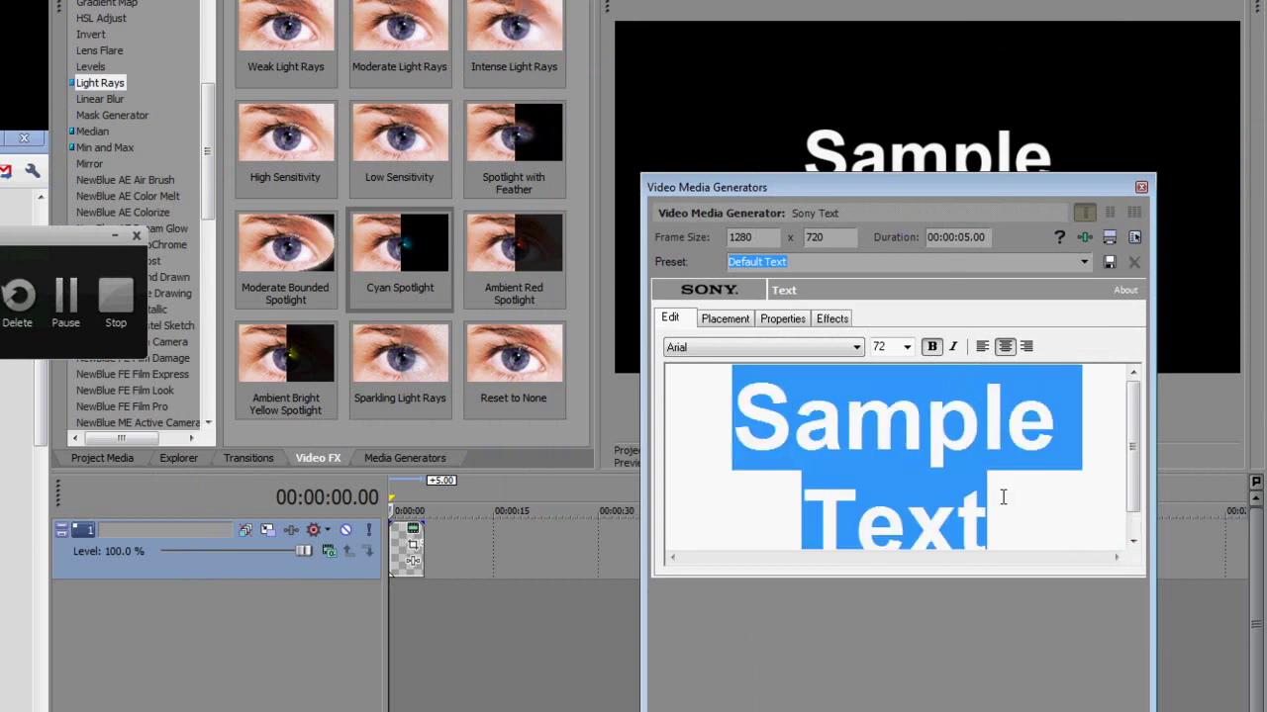
type("Text")
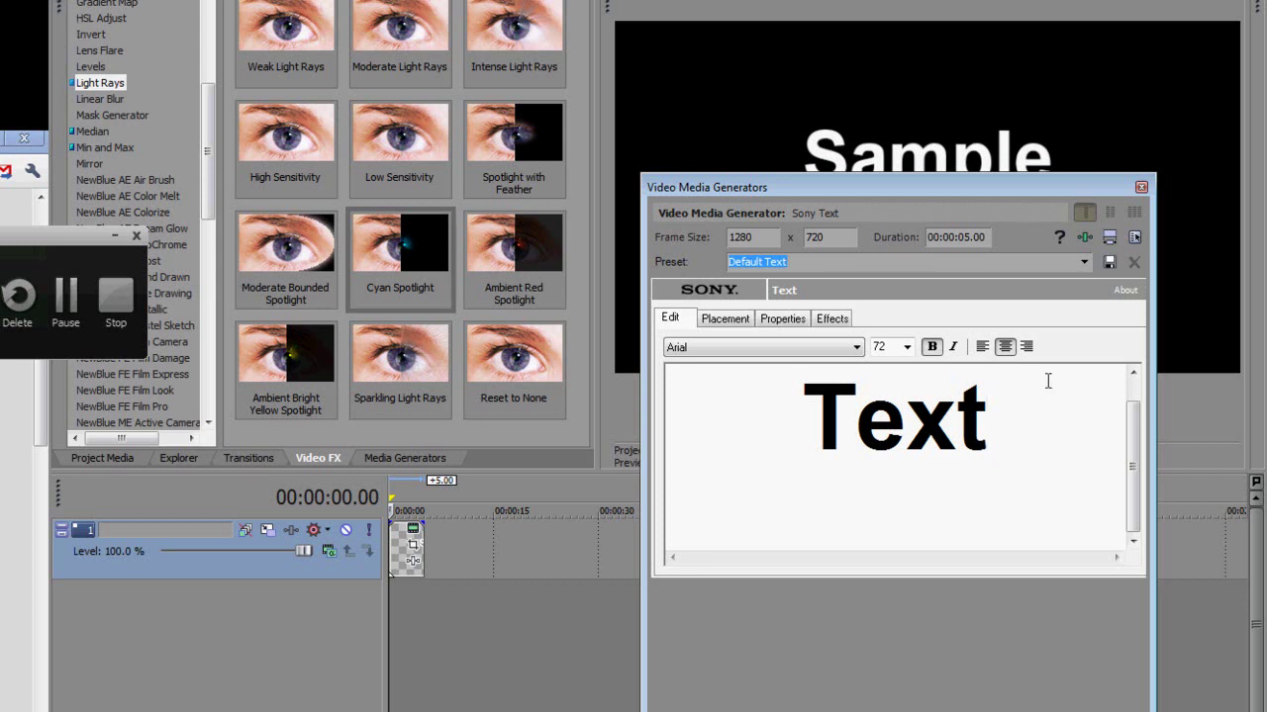
key("ctrl+z")
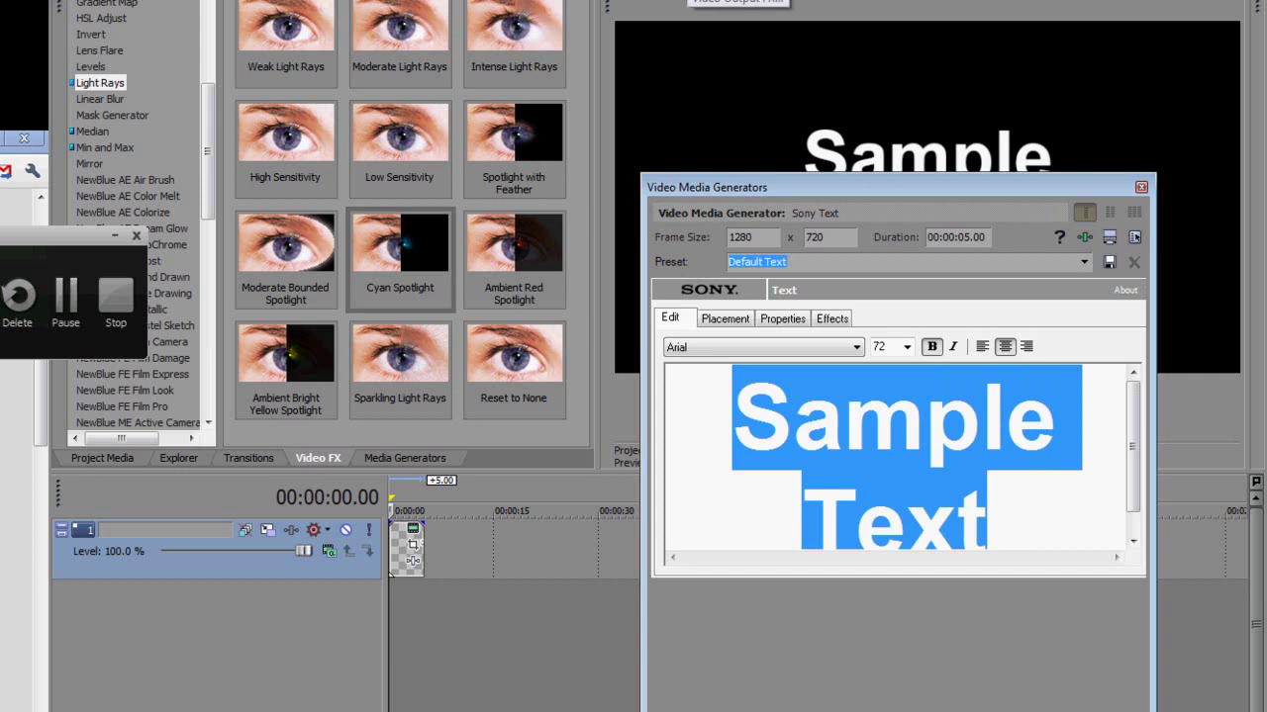
type("viDuBzx")
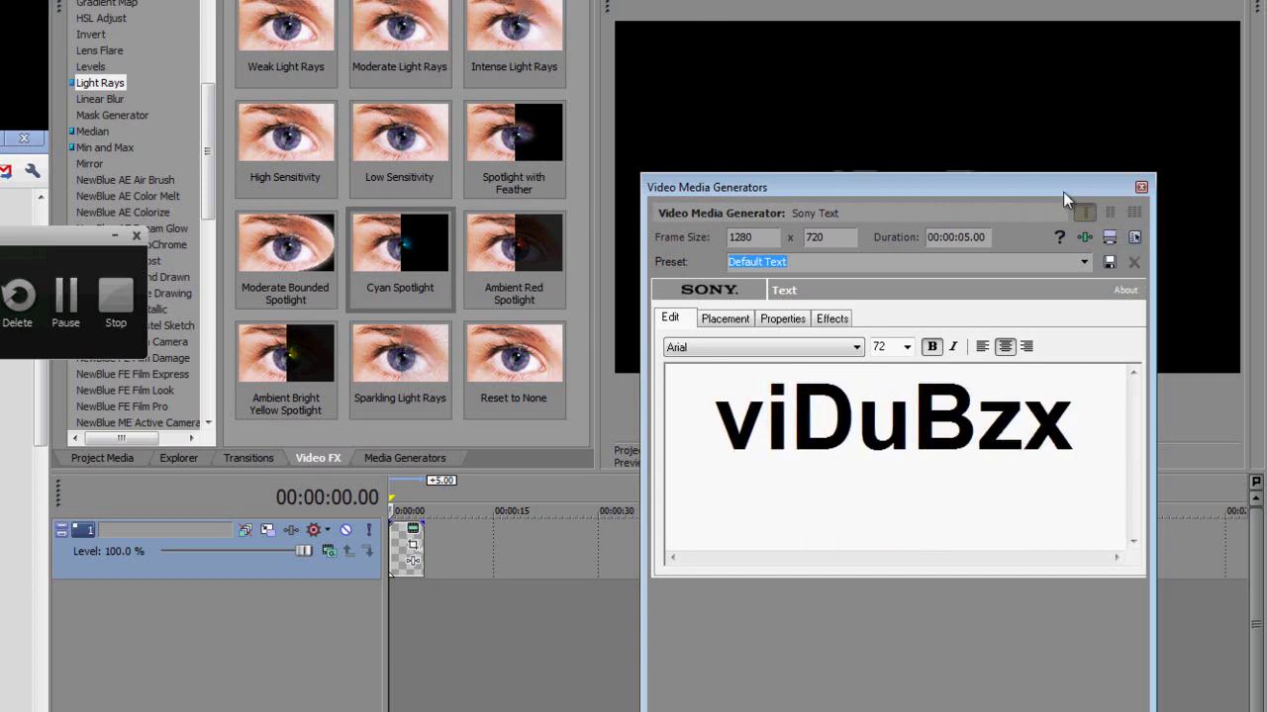
left_click_drag(1062, 190, 455, 74)
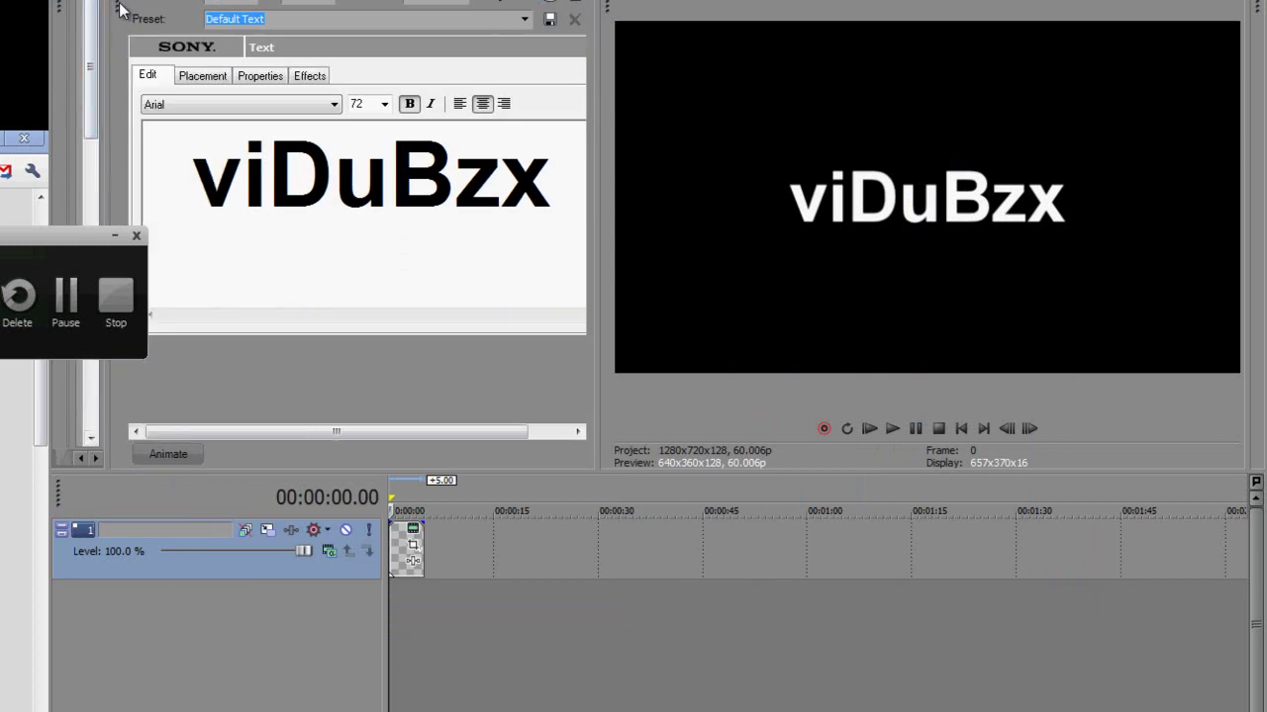
left_click_drag(119, 4, 115, 0)
left_click_drag(218, 0, 211, 1)
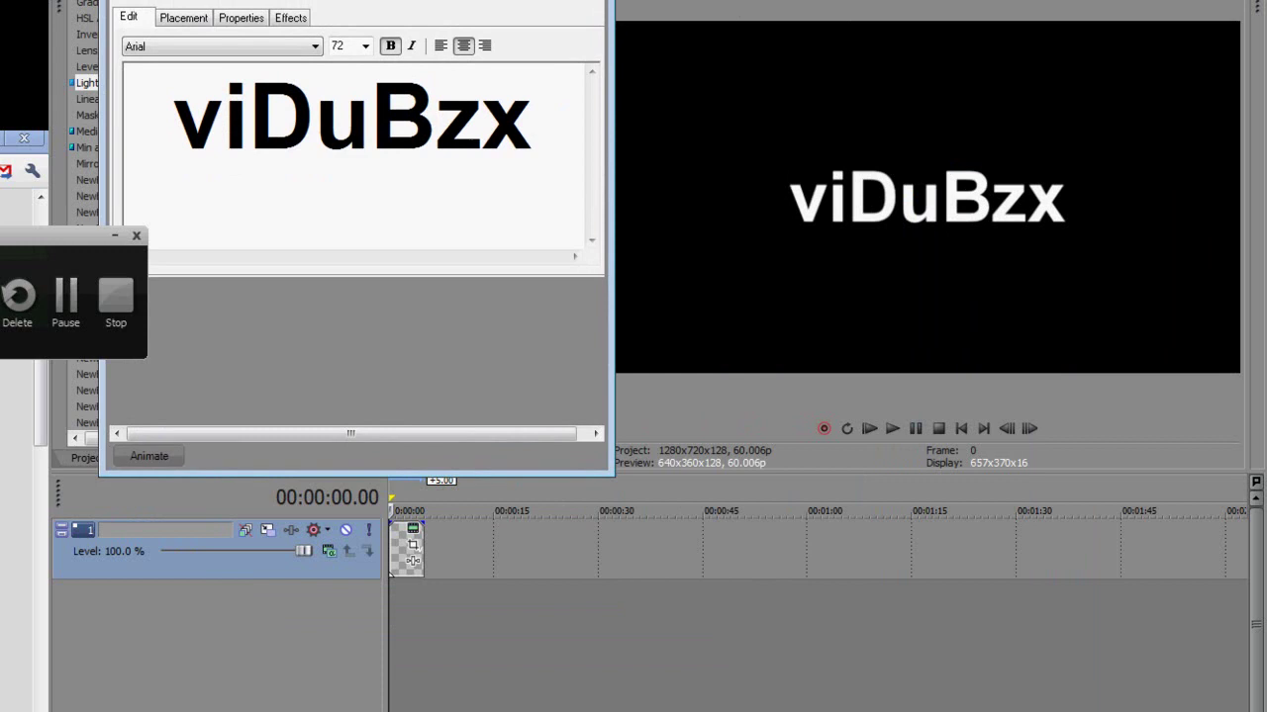
left_click(596, 0)
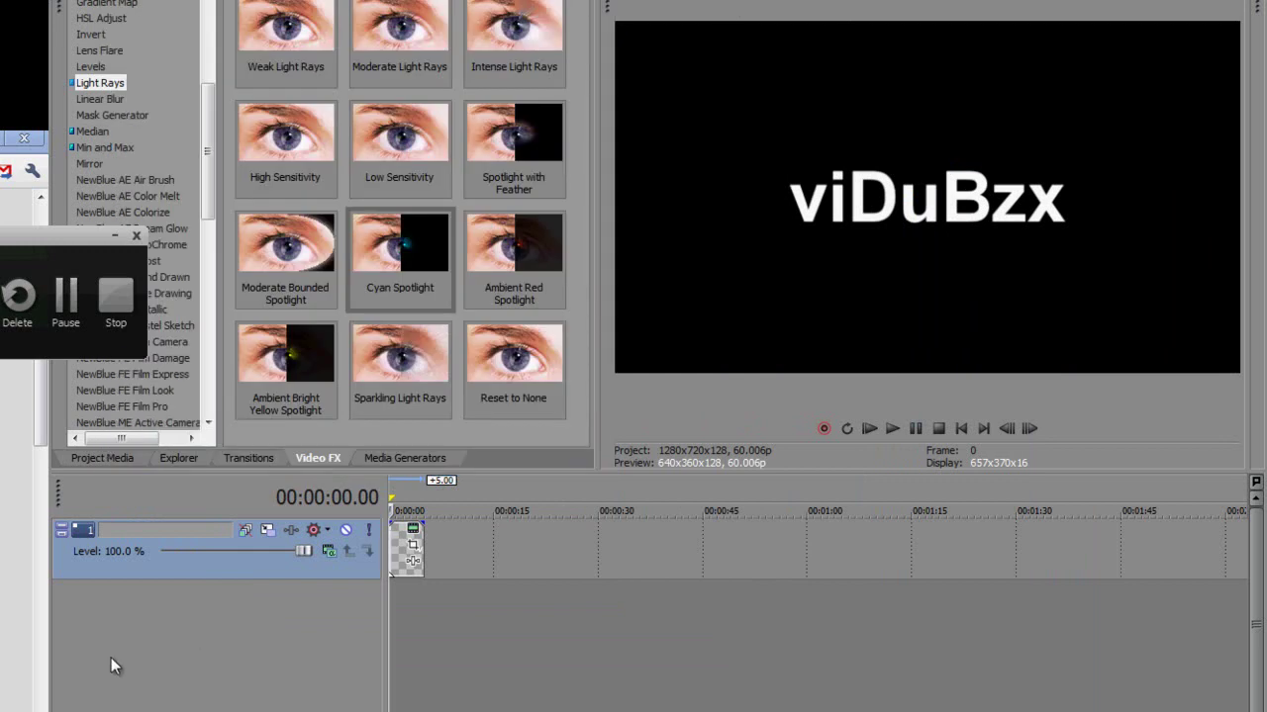
Step: Play the first seconds of the plain text clip in the preview
key("space")
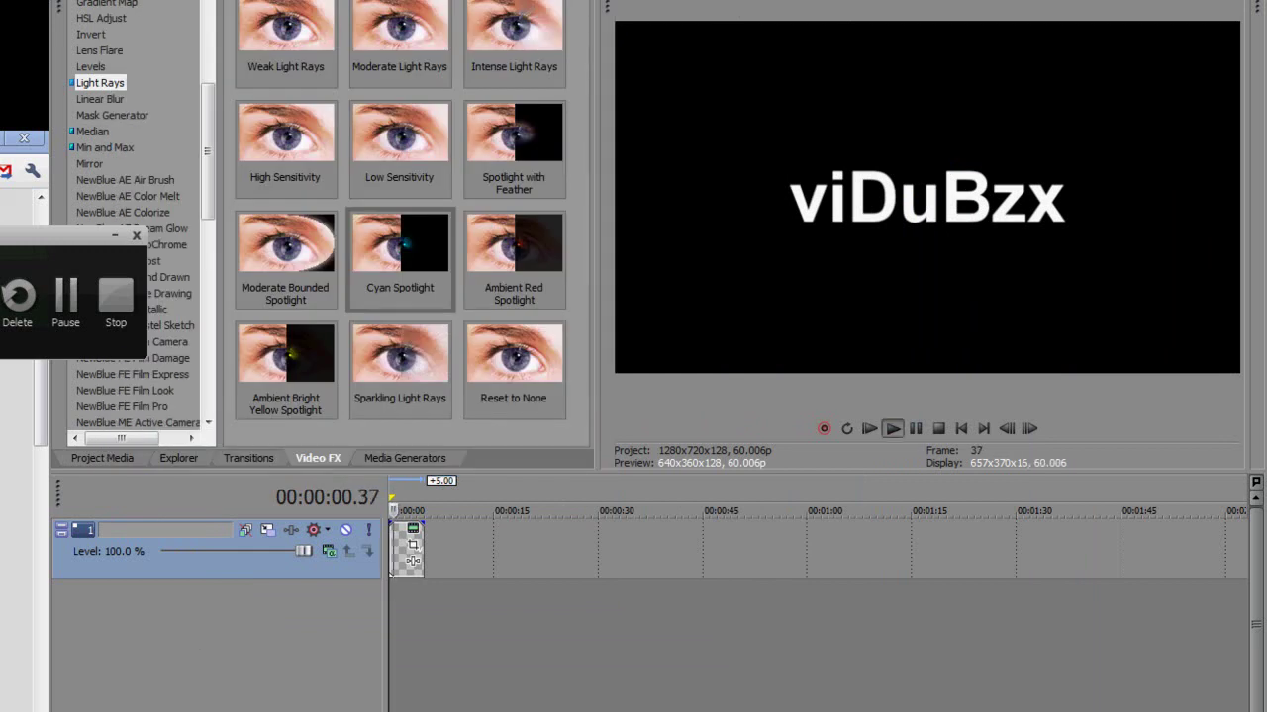
key("space")
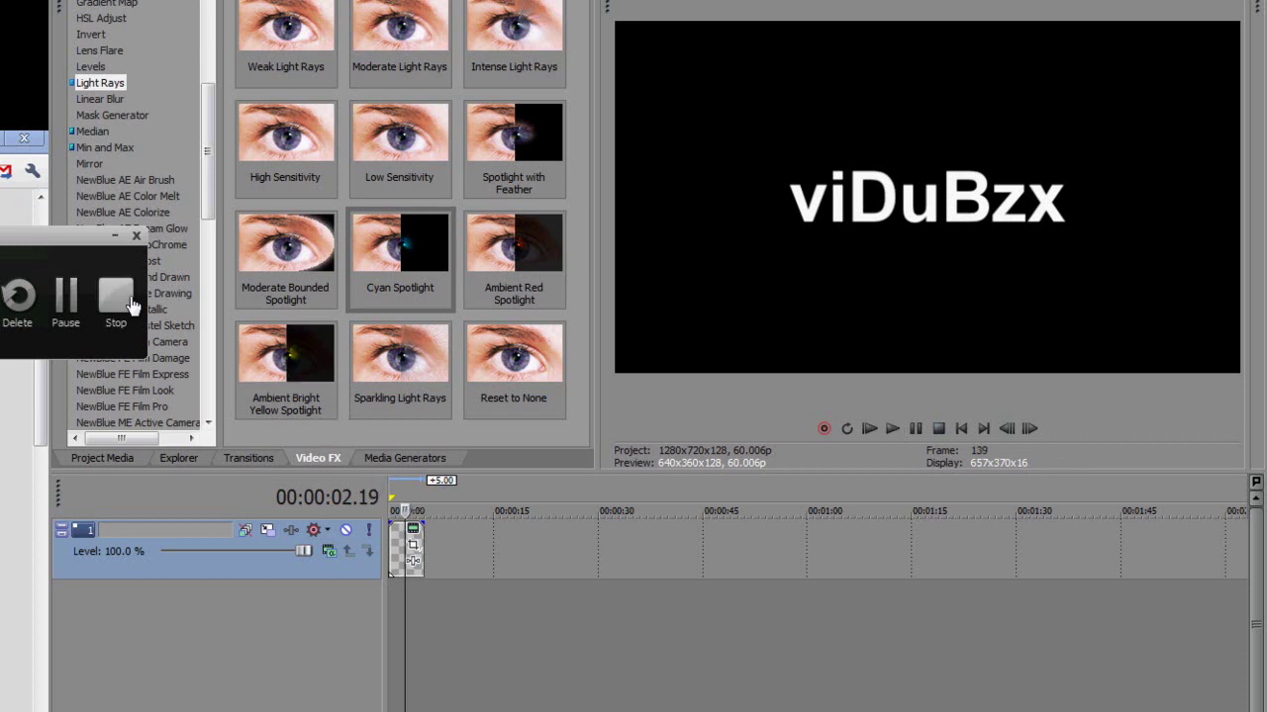
left_click_drag(78, 230, 0, 231)
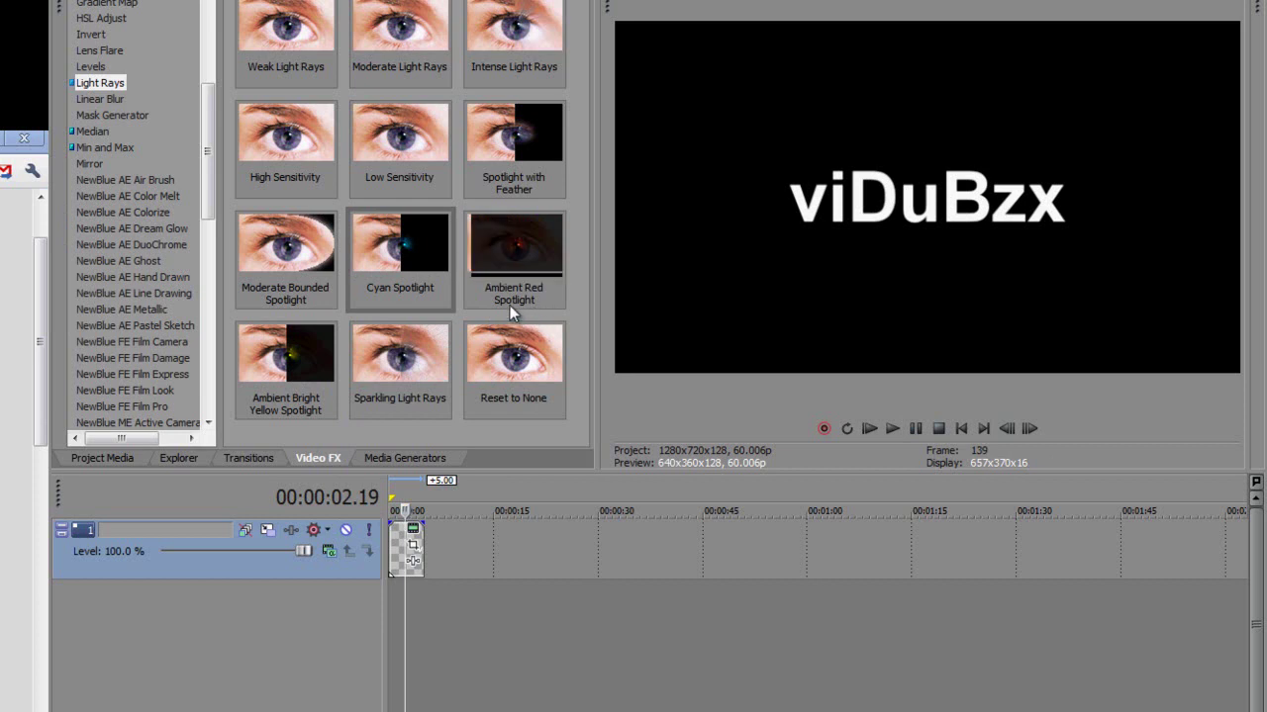
Step: Apply the Light Rays effect with the Ambient Red Spotlight preset to the text event, with the playhead at the clip's start
left_click_drag(507, 304, 401, 550)
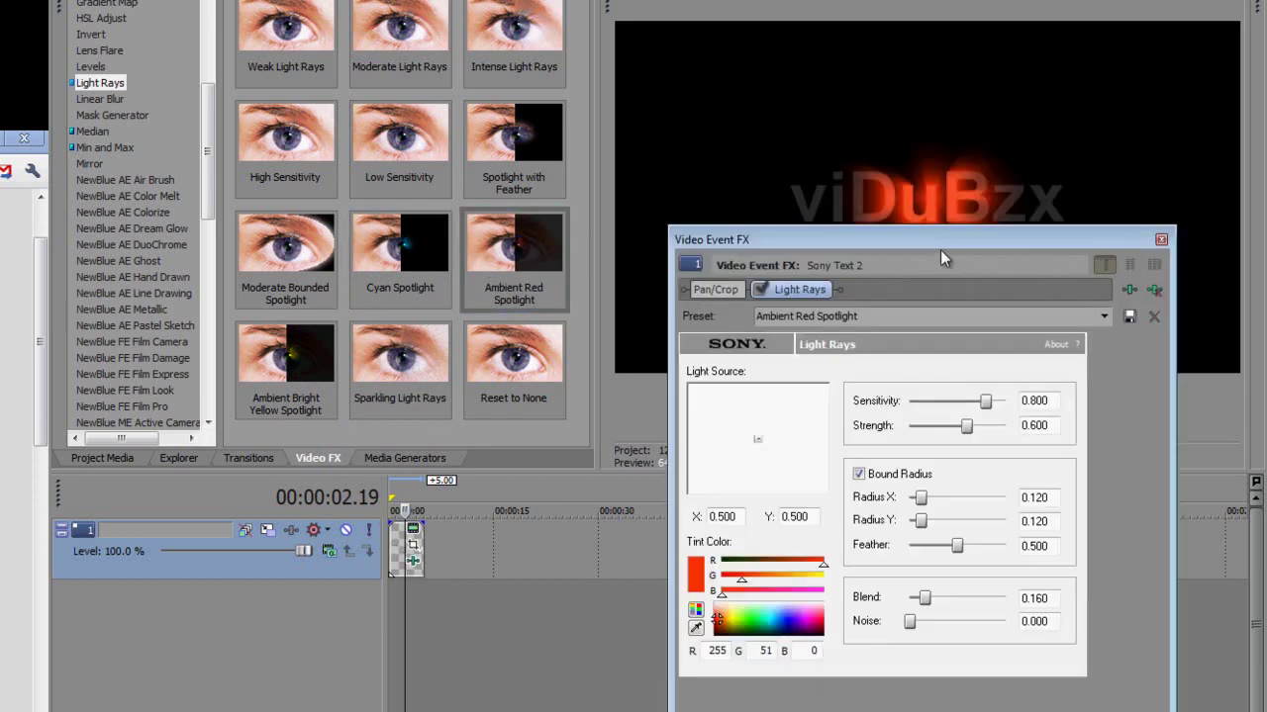
left_click_drag(925, 241, 428, 112)
key("space")
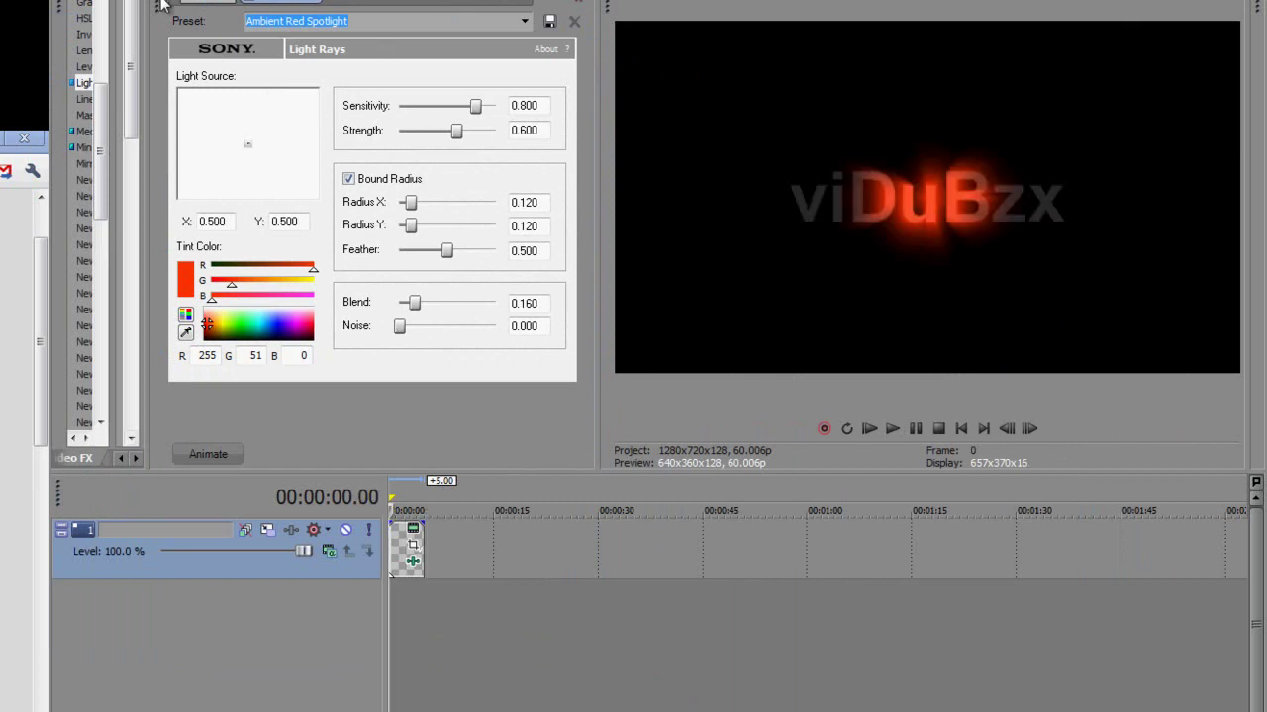
left_click_drag(158, 6, 105, 9)
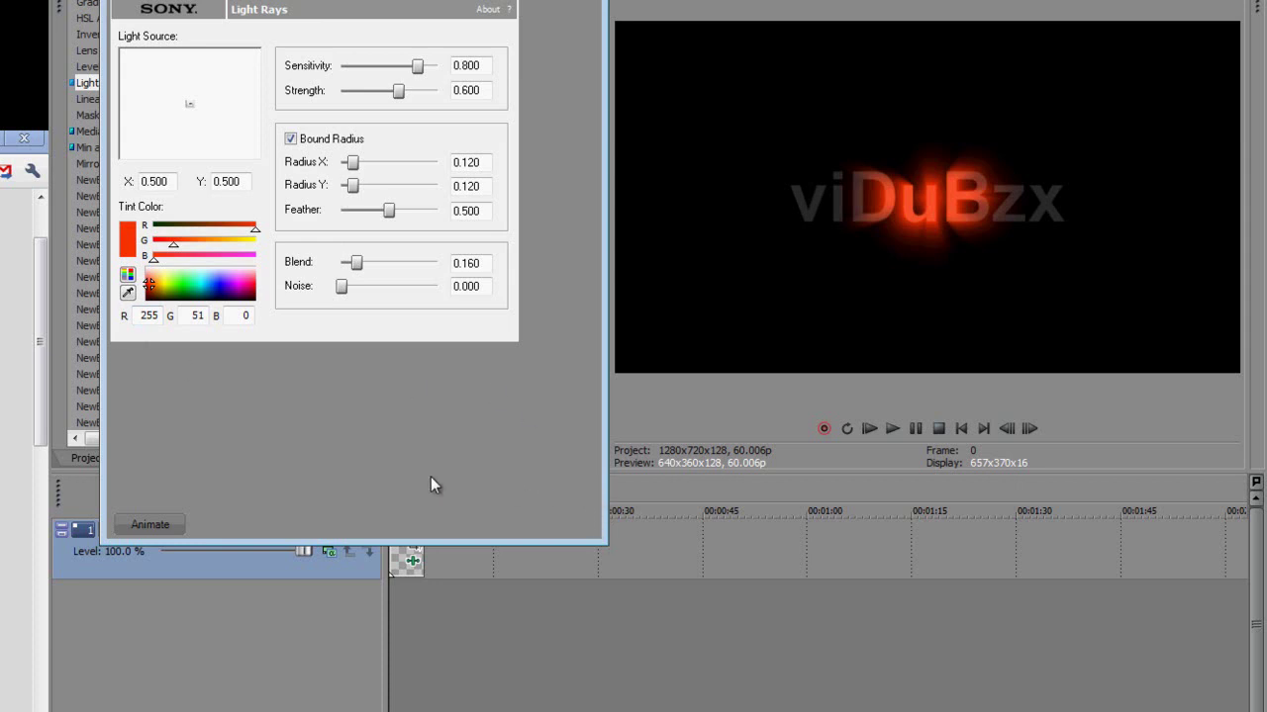
Step: Show the Light Rays keyframe timeline with its cursor synced to the main timeline, leaving the cursor at 00:00:00.00
left_click(140, 527)
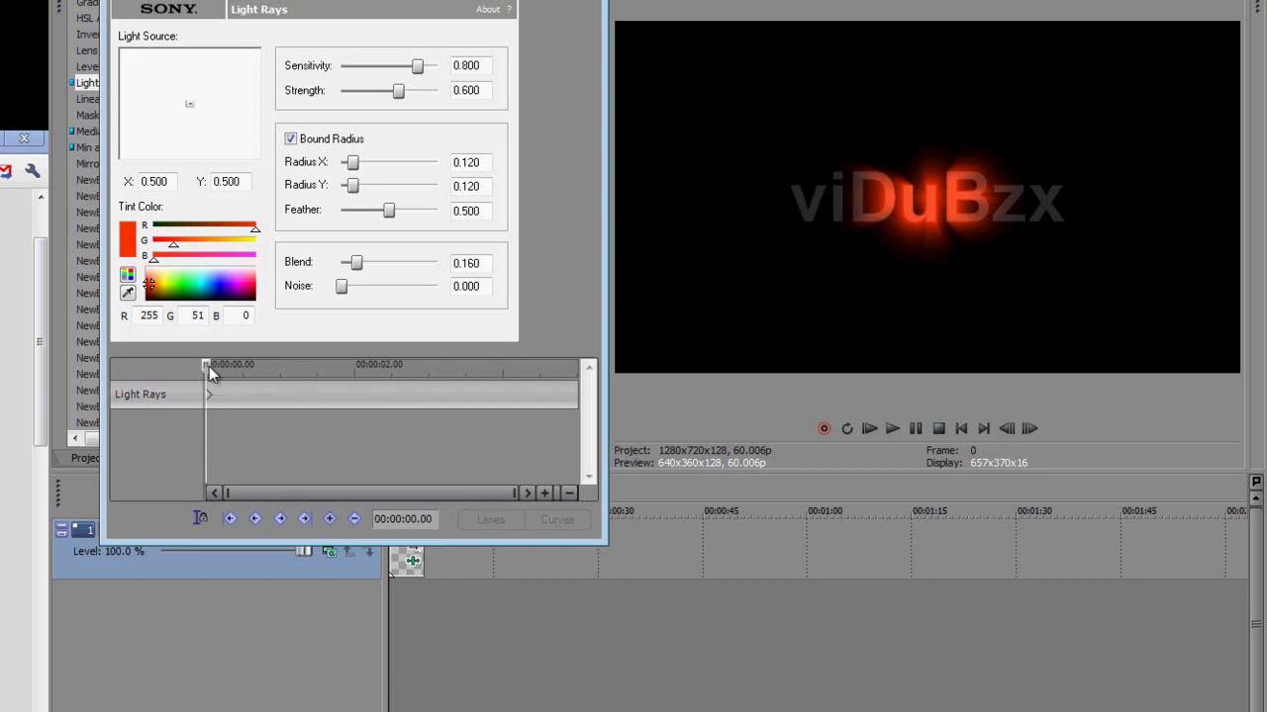
left_click(198, 520)
left_click_drag(207, 375, 304, 381)
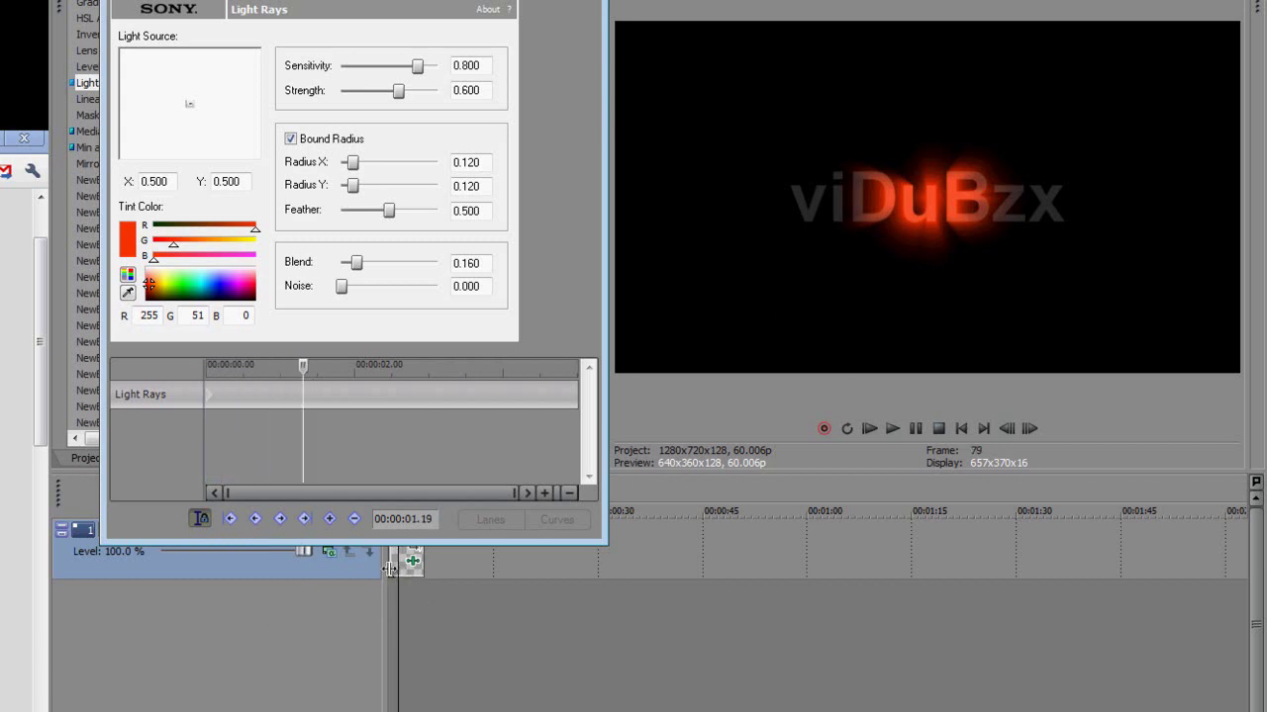
left_click_drag(303, 366, 206, 366)
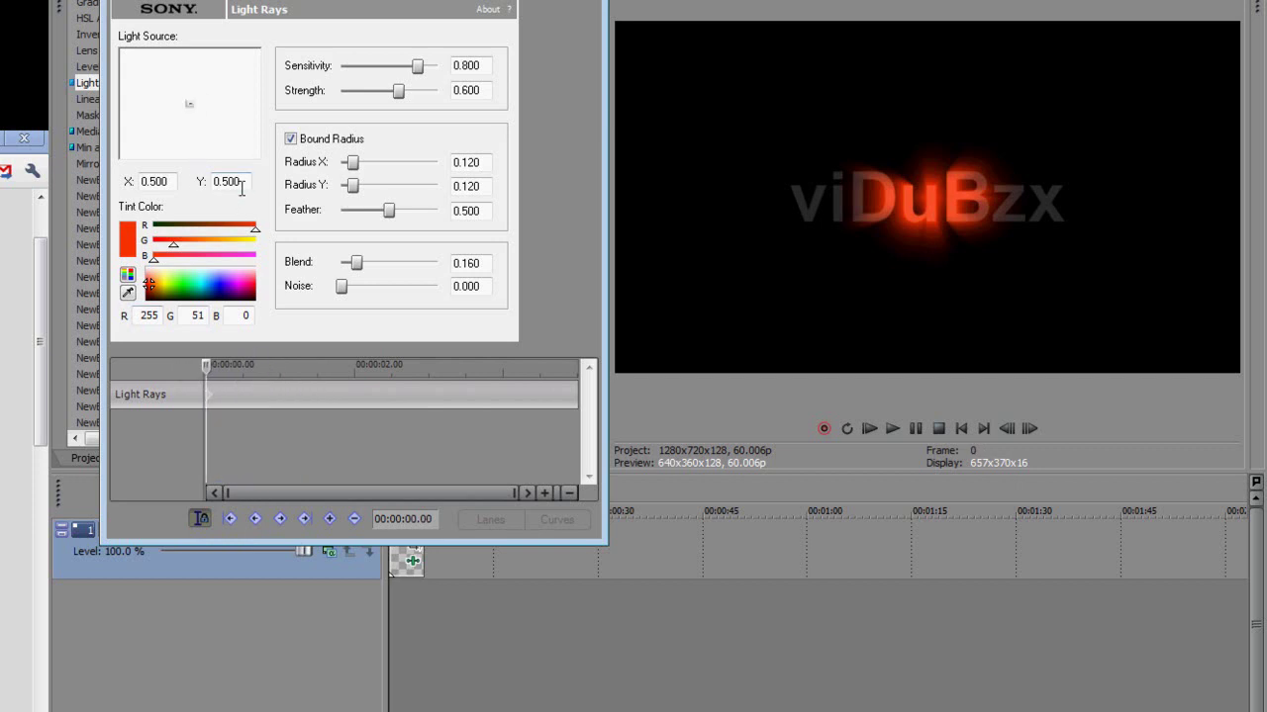
Step: Try a light source X position of 0.100 in the clip's first keyframe
left_click(160, 182)
left_click(156, 184)
left_click_drag(151, 183, 186, 180)
type("100")
key("Return")
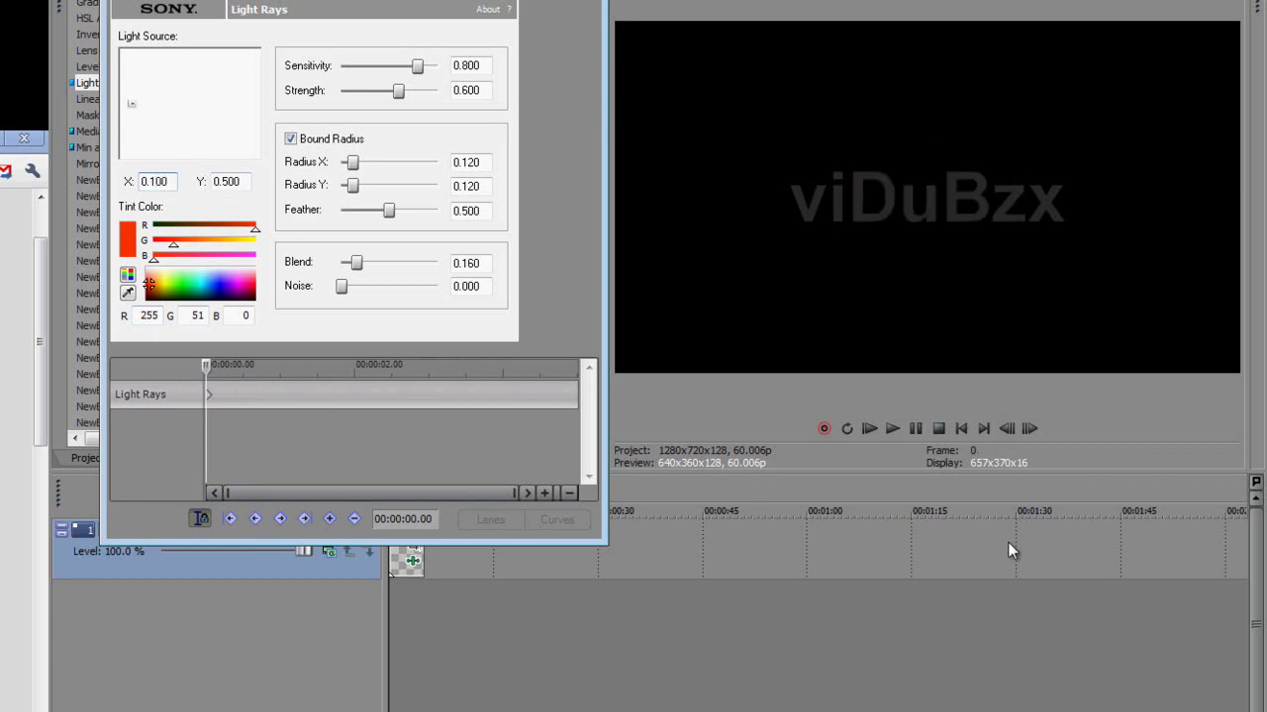
Step: Set the light source's X position to 0.250 in the clip's first keyframe
left_click_drag(170, 182, 151, 186)
type("250")
key("Return")
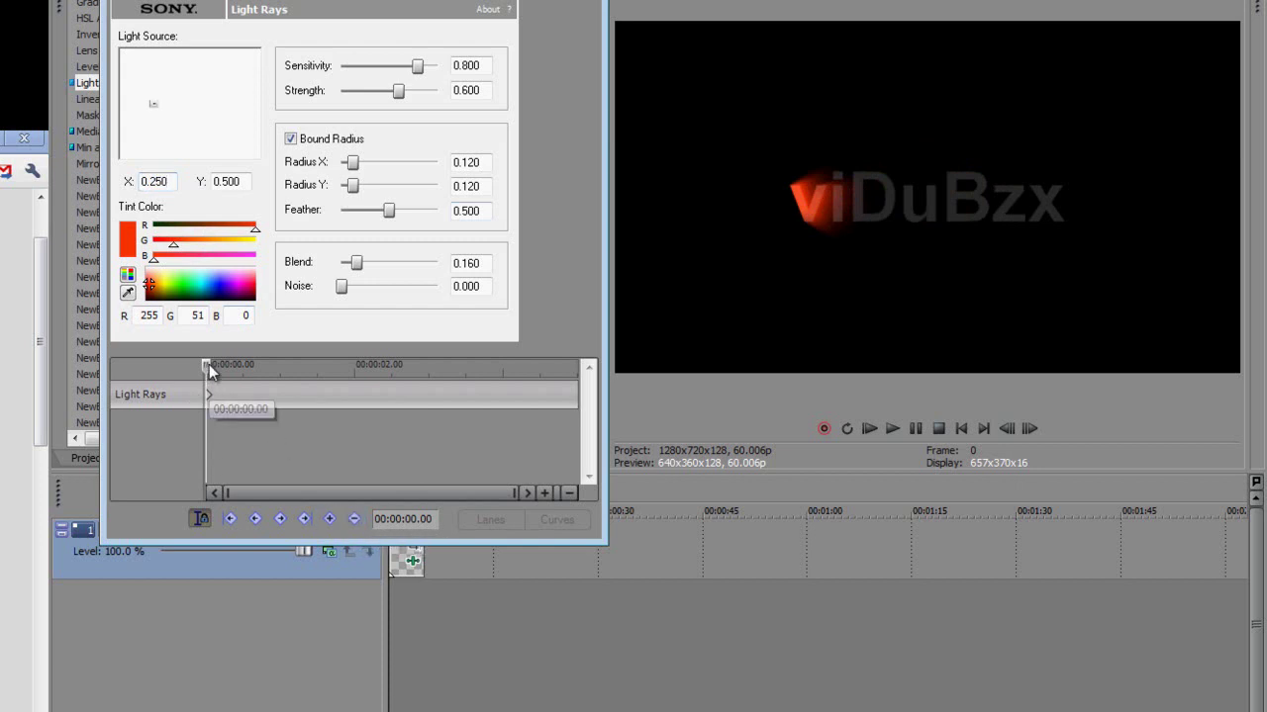
Step: Add a Light Rays keyframe at 00:00:04.58 with the light source's X position at 0.750, and close the effect settings
left_click_drag(209, 364, 576, 367)
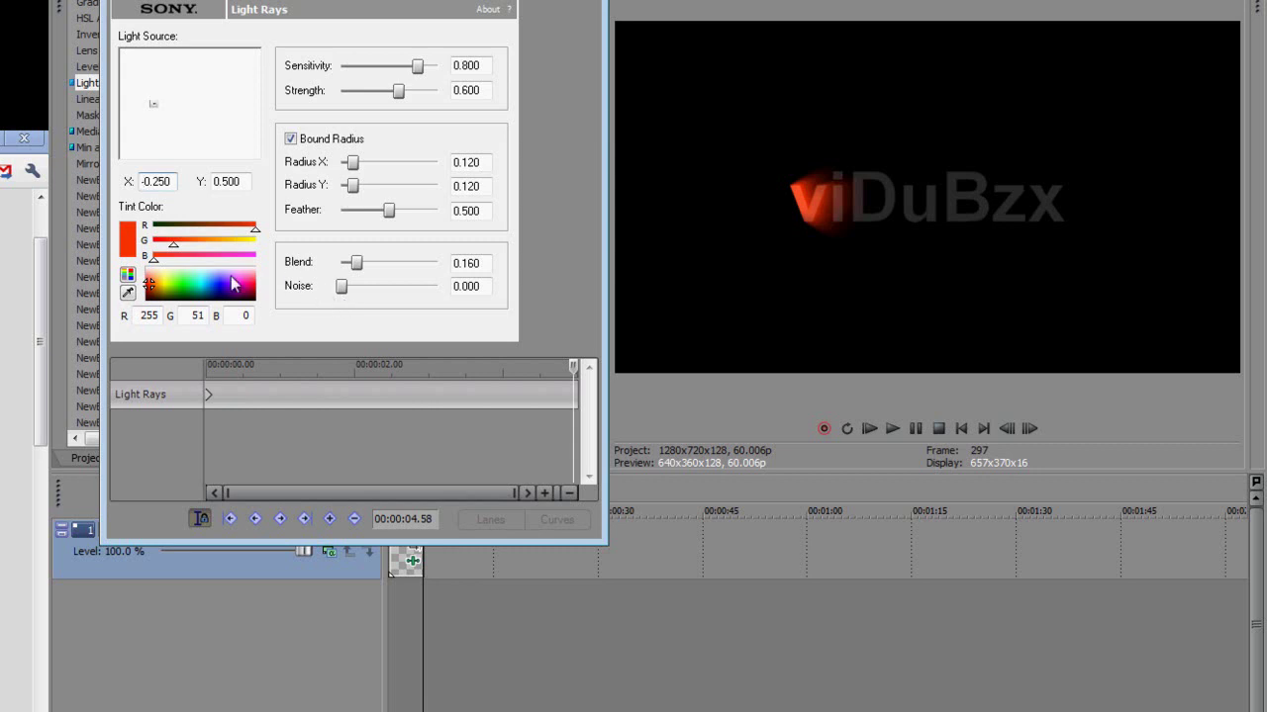
key("Return")
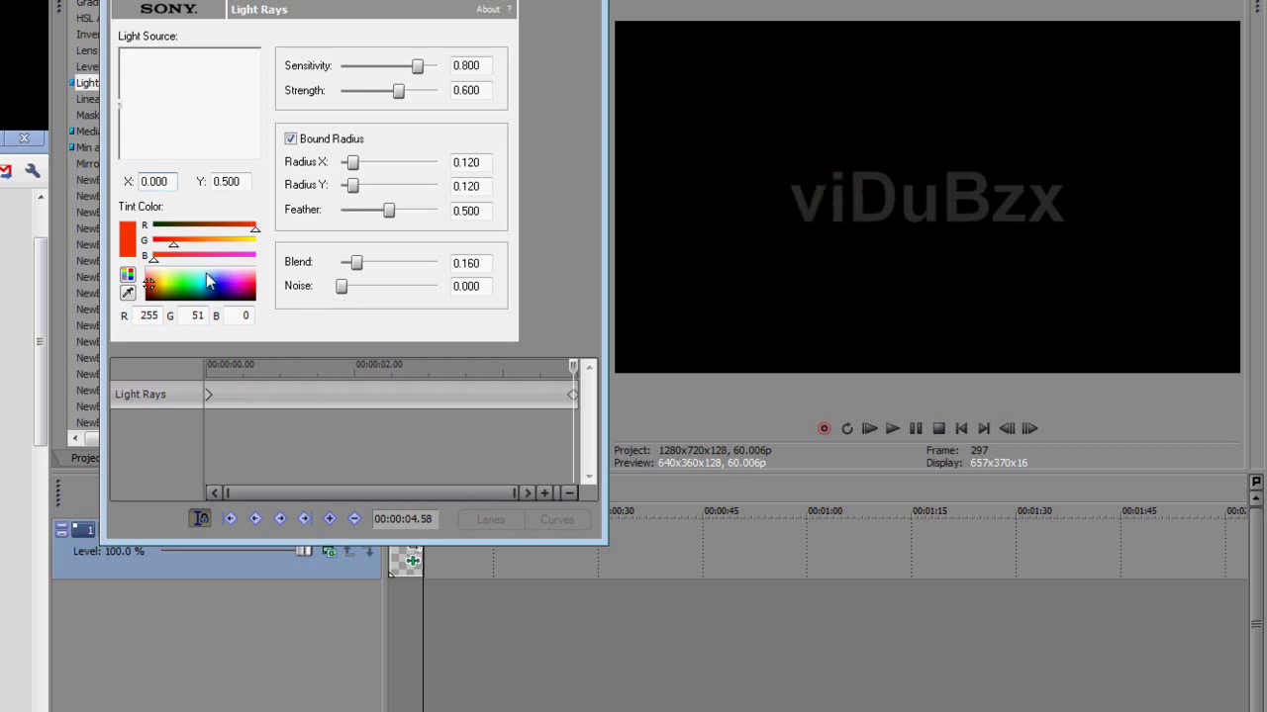
double_click(155, 181)
type(".75")
key("Return")
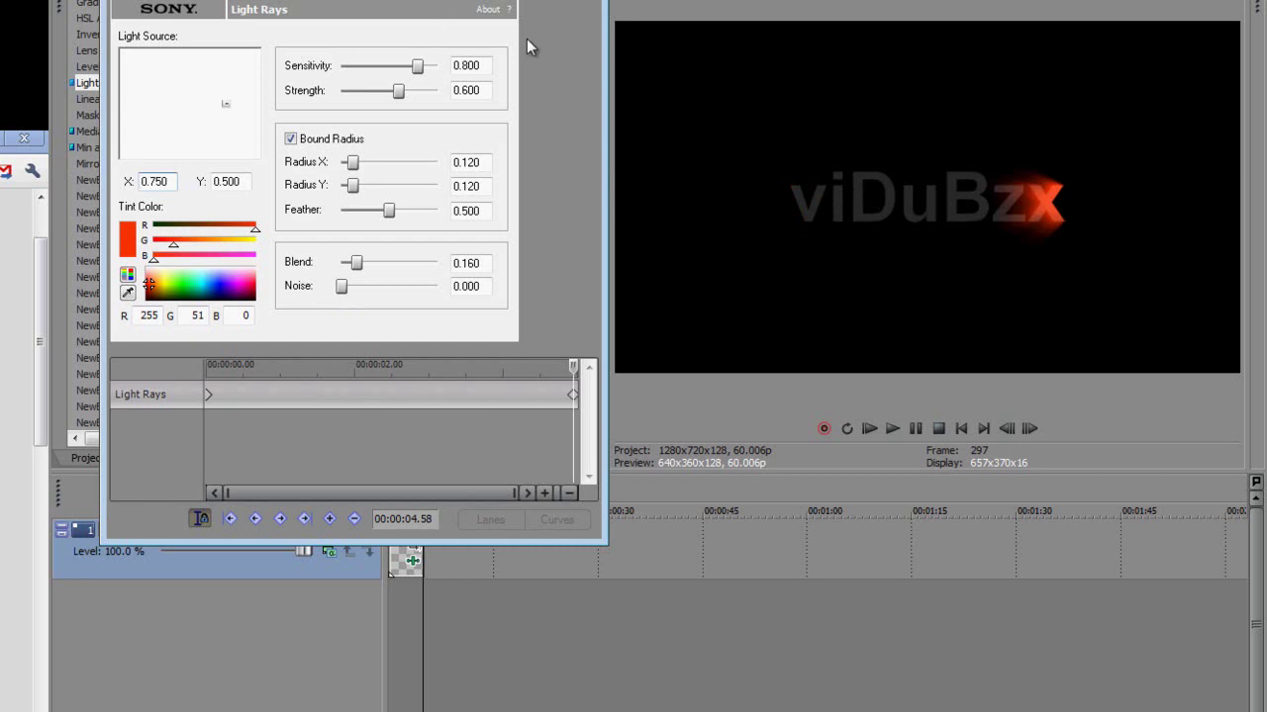
left_click(585, 1)
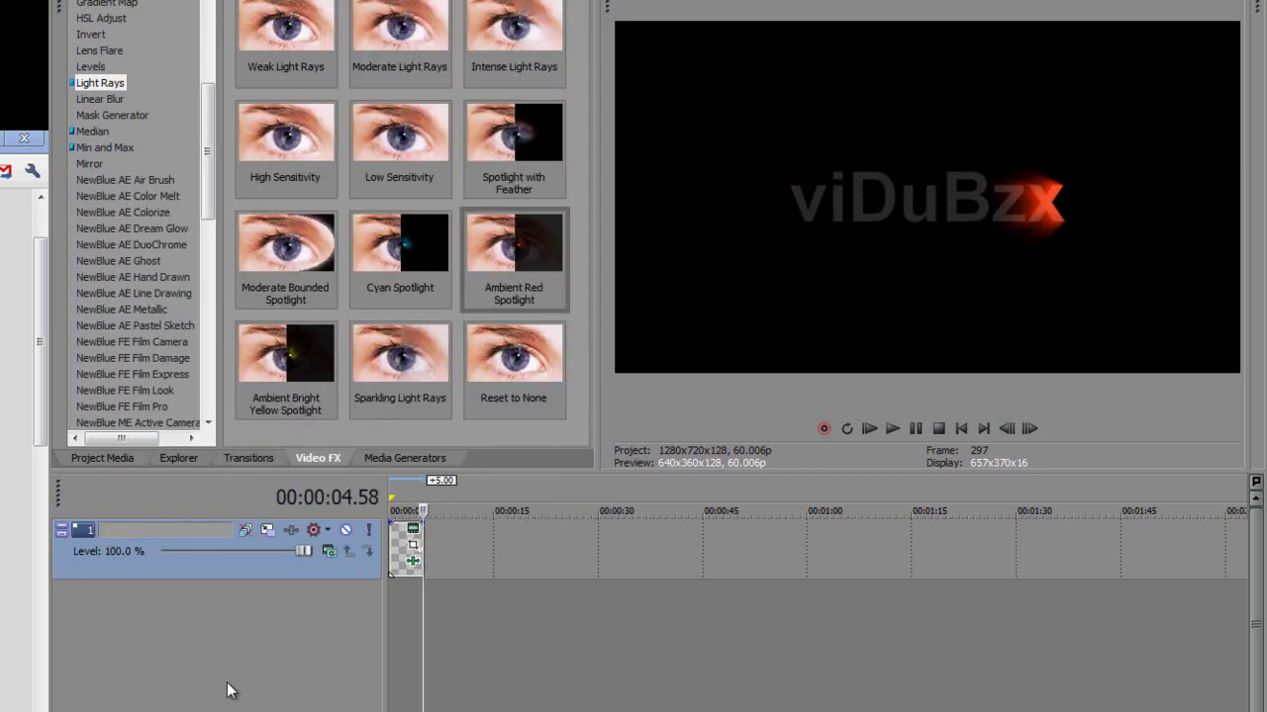
Step: Play the animated text from the start of the timeline to check the light sweep across the letters
key("ctrl+Home")
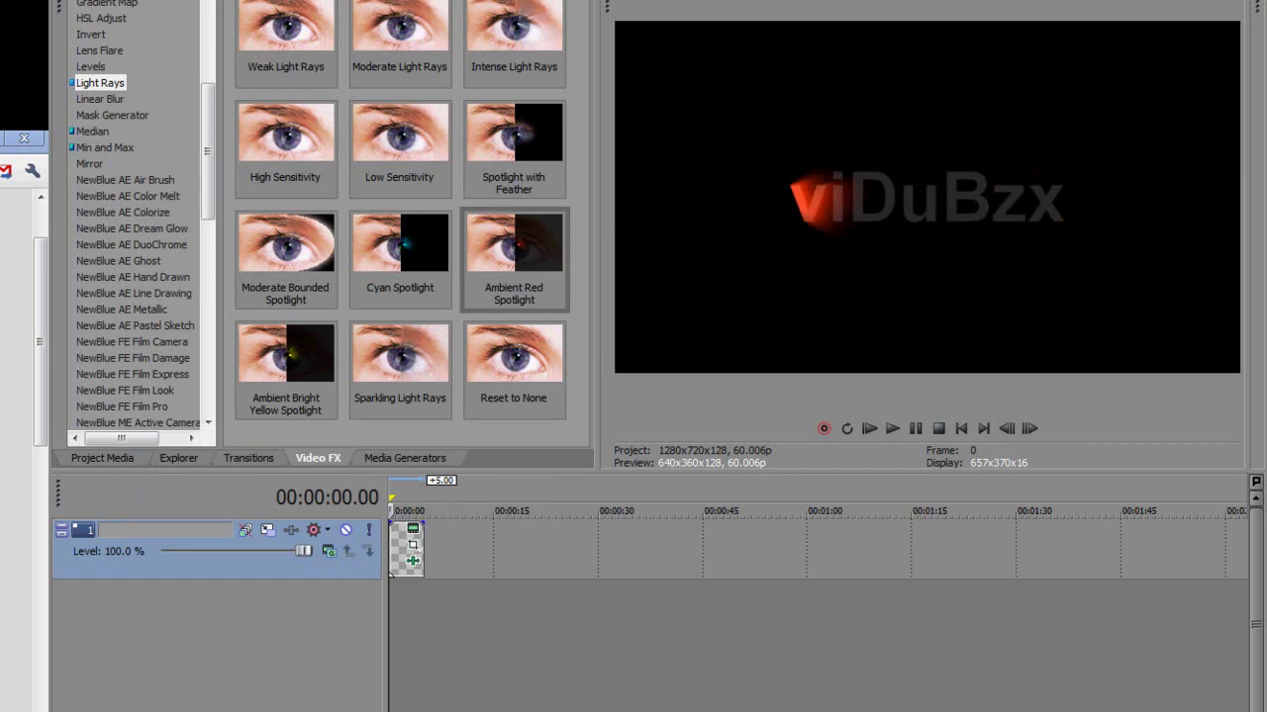
key("space")
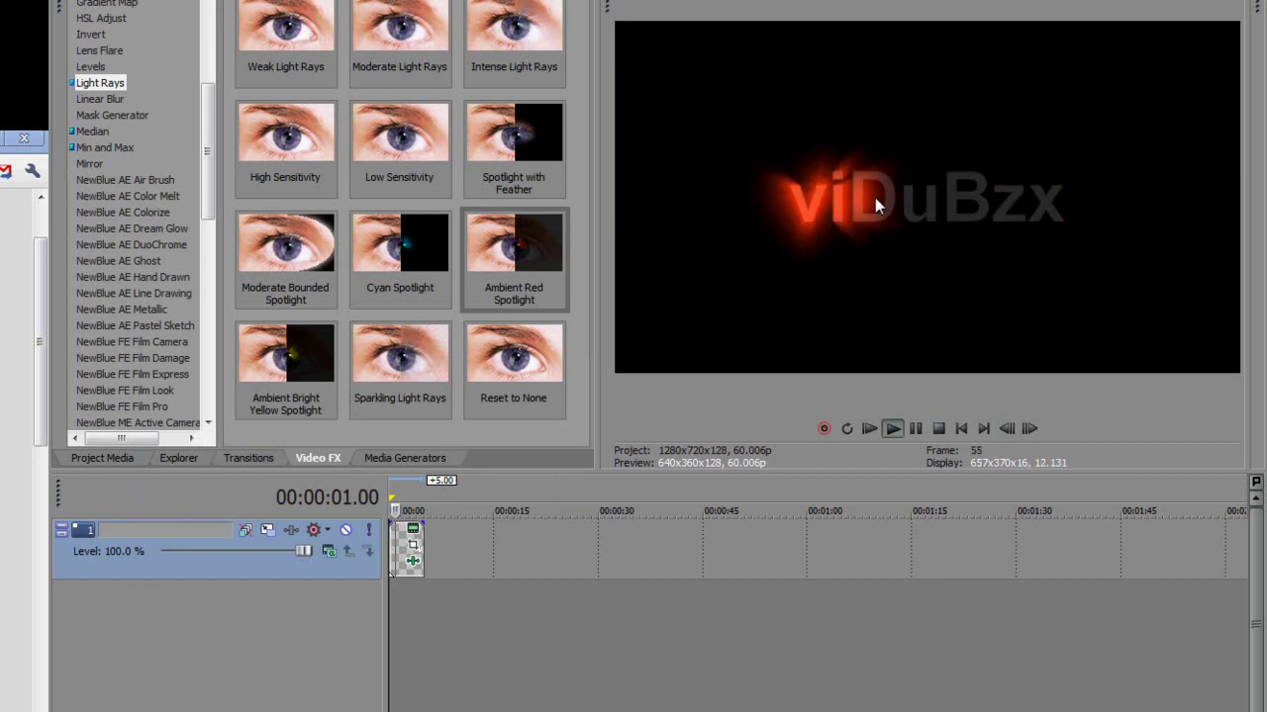
key("Return")
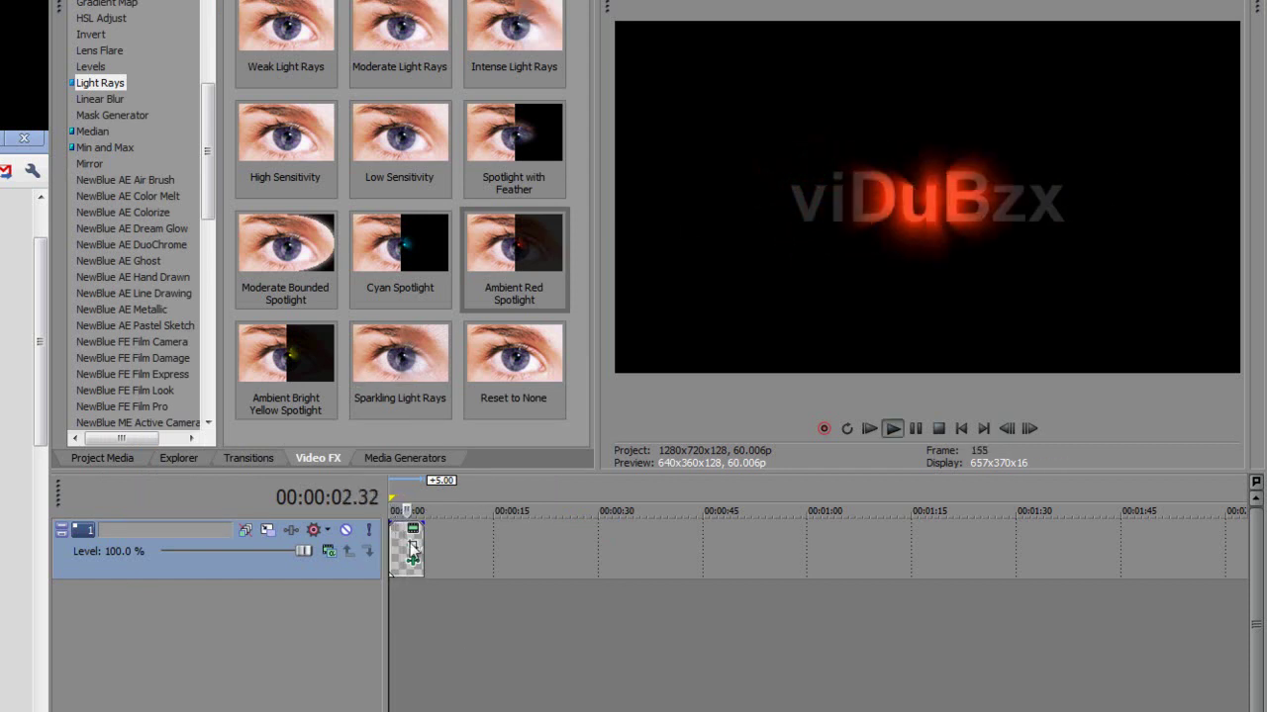
left_click(427, 500)
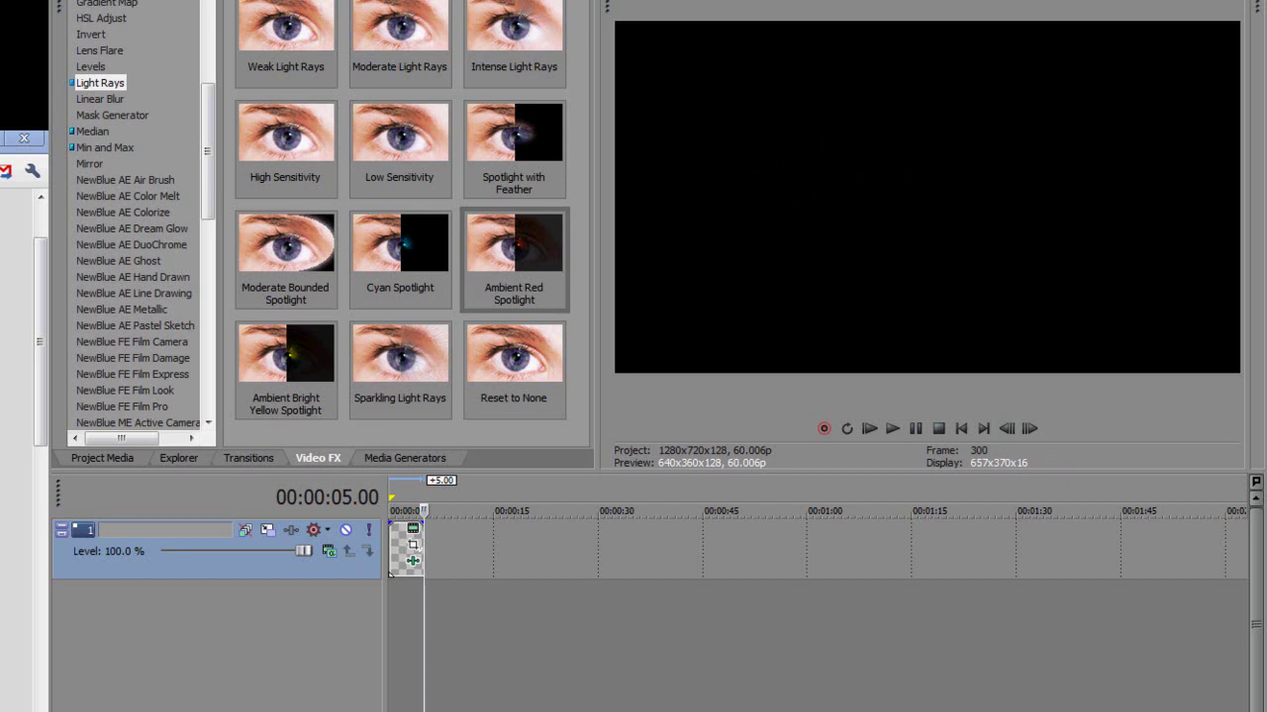
key("space")
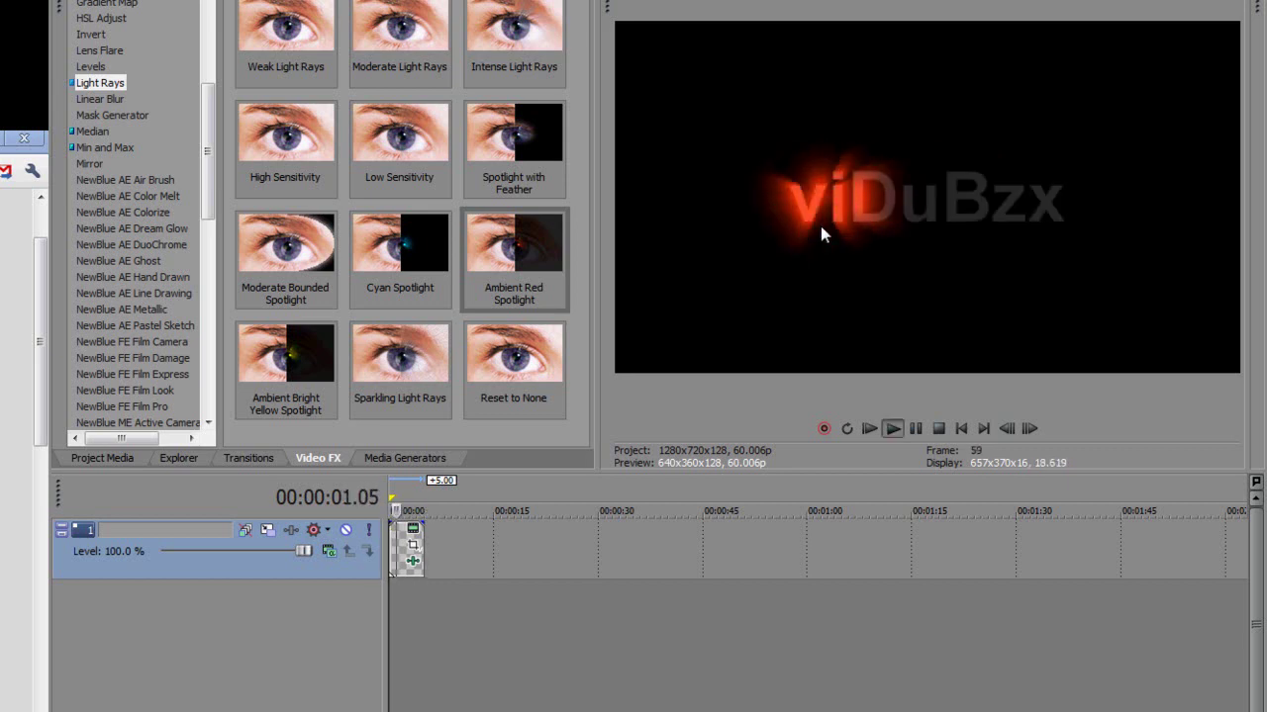